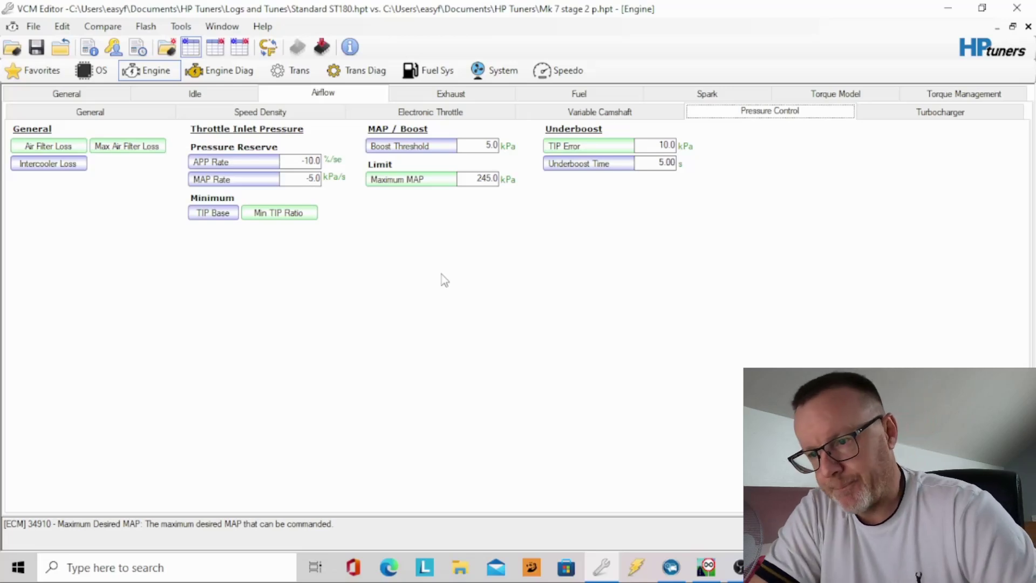
# Compare Maximum MAP between tunes, ending on the stage 2 value 270 kPa versus stock 245
pyautogui.click(489, 178)
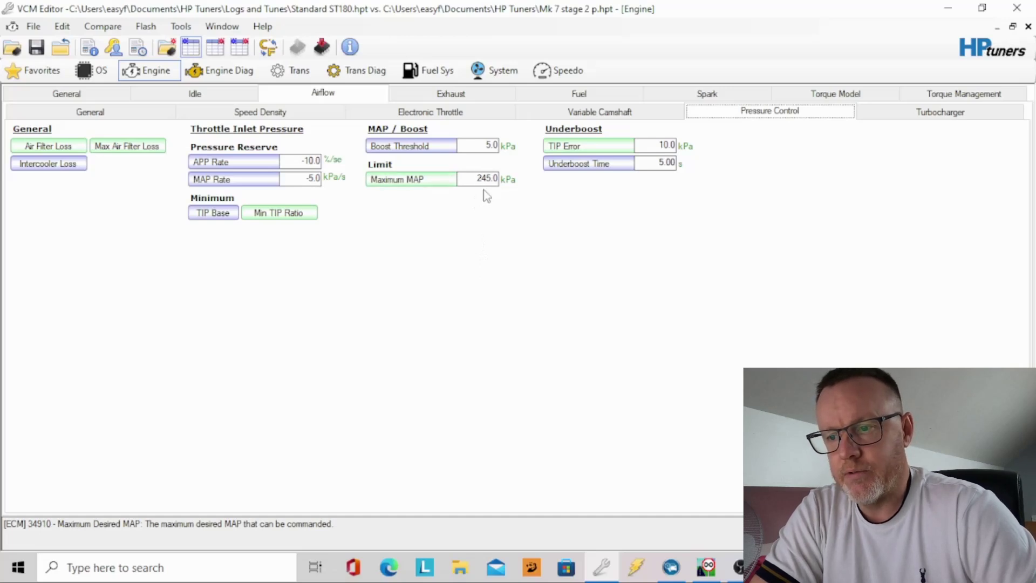
pyautogui.click(215, 49)
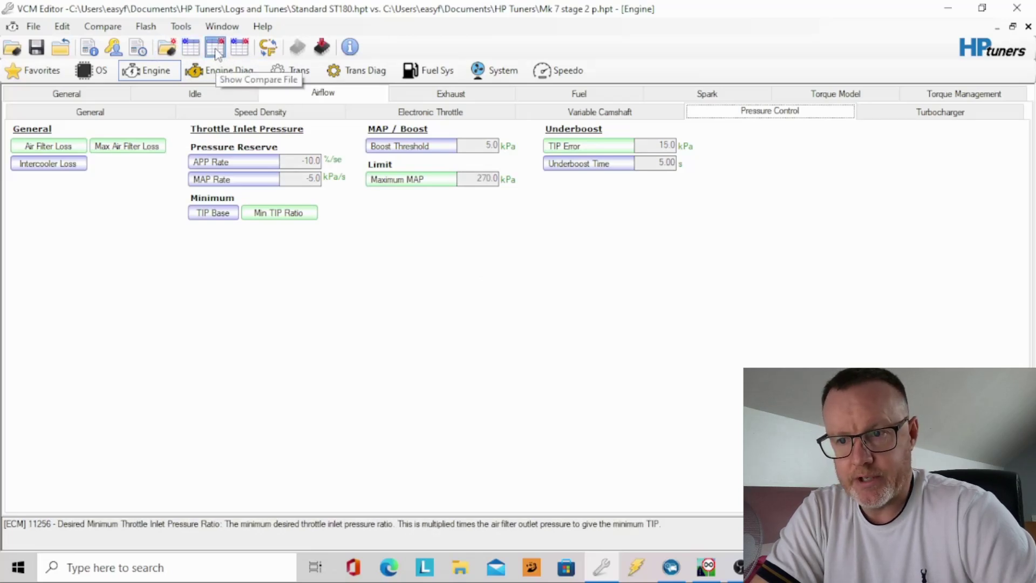
pyautogui.click(193, 49)
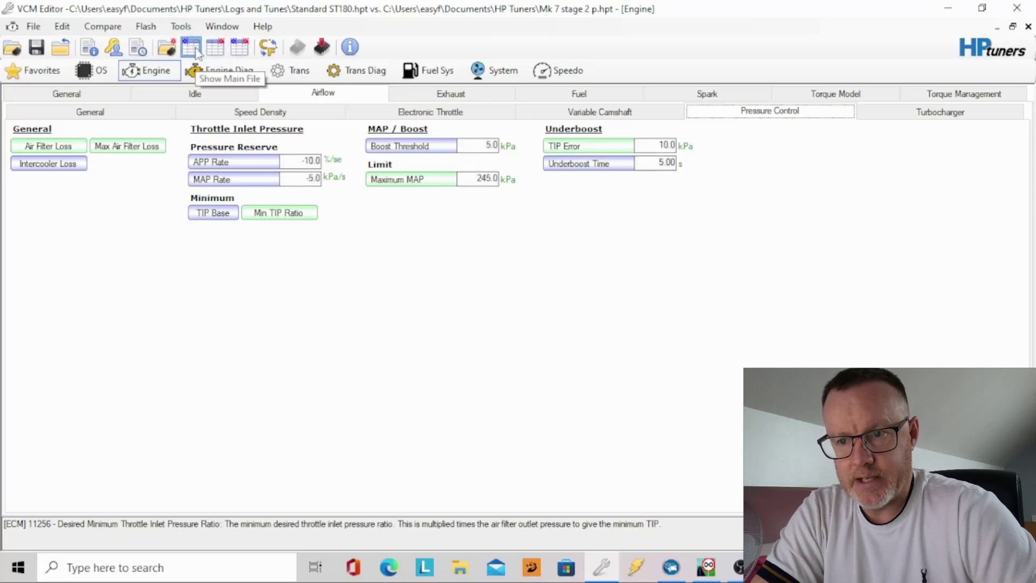
pyautogui.click(215, 48)
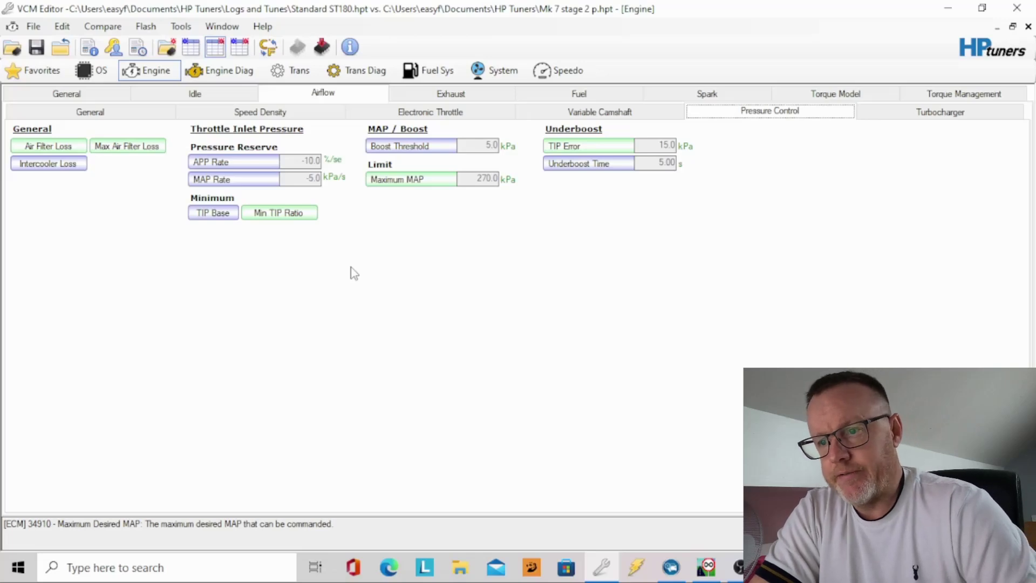
# Show the standard tune's Electronic Throttle feedforward settings, including Max Overboost 20 kPa
pyautogui.click(458, 113)
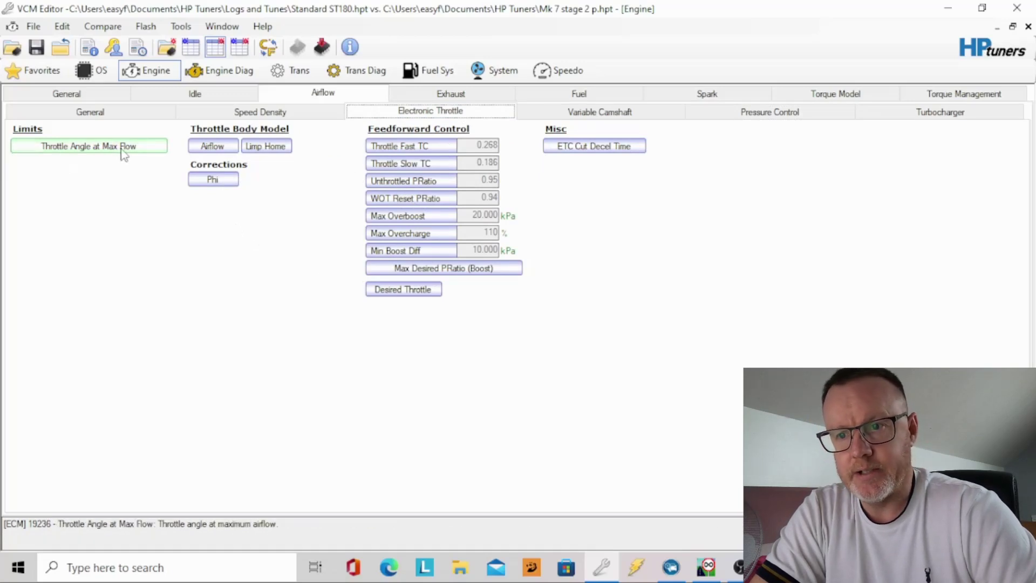
pyautogui.click(191, 47)
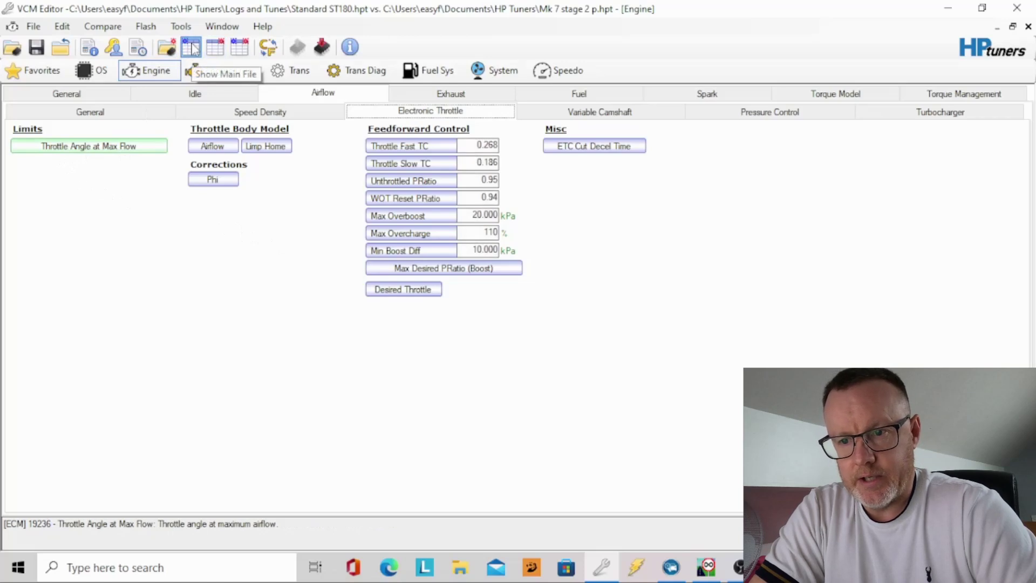
# Open Throttle Angle at Max Flow and compare it with stage 2: 50 at 1,000 rpm, 100 above
pyautogui.doubleClick(111, 151)
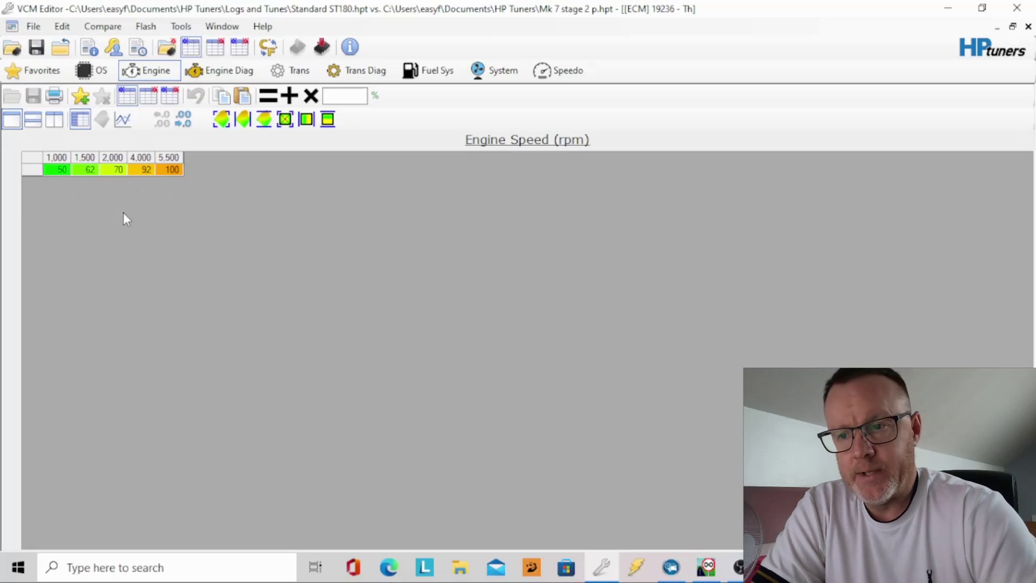
pyautogui.click(150, 96)
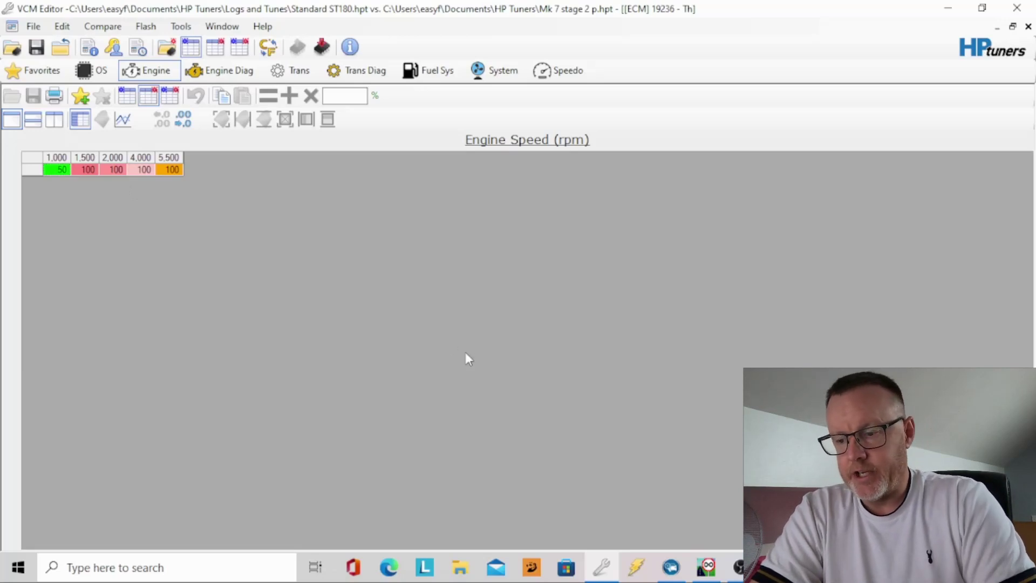
# Inspect the Fiesta EcoBoost FORScan log's readings near the start of the pull, around 6.6 s
pyautogui.click(671, 568)
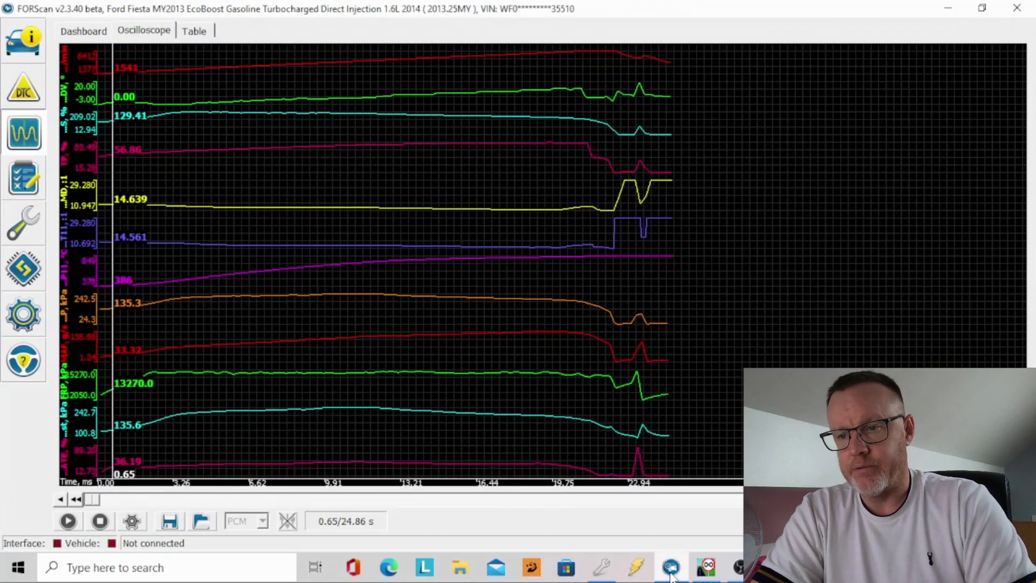
pyautogui.click(186, 215)
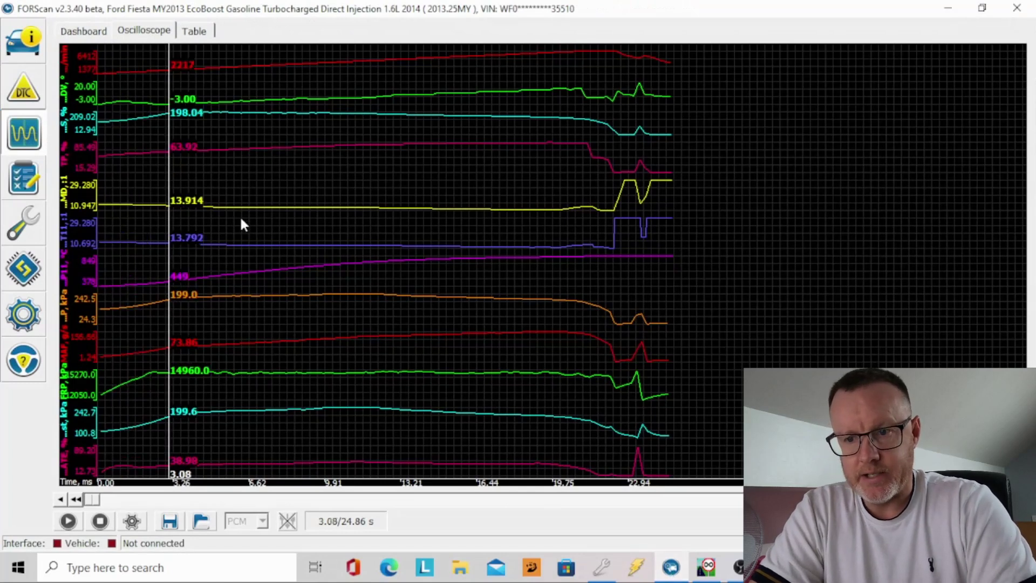
pyautogui.click(142, 172)
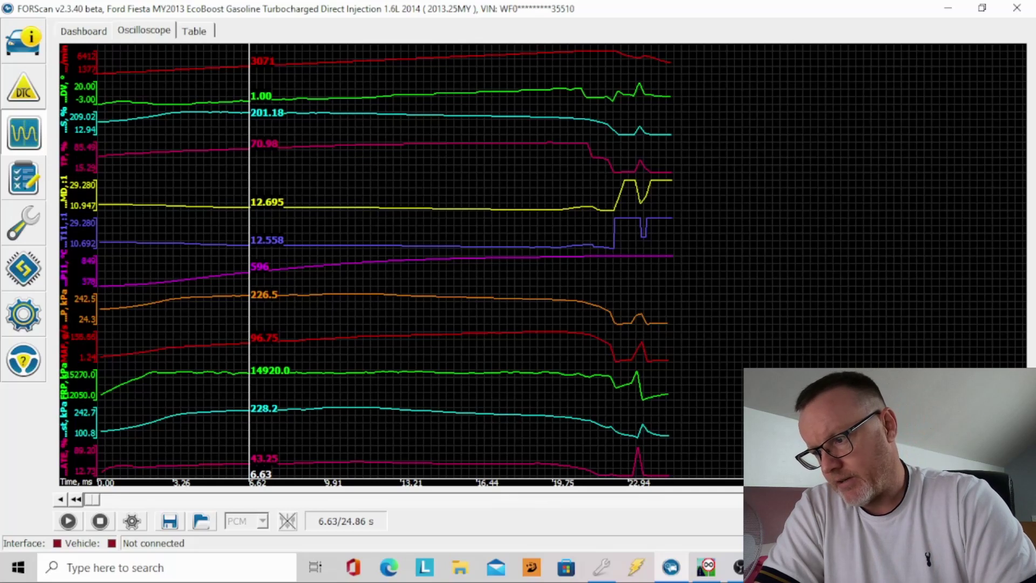
# Play the FORScan log forward to about 16.9 seconds
pyautogui.press('space')
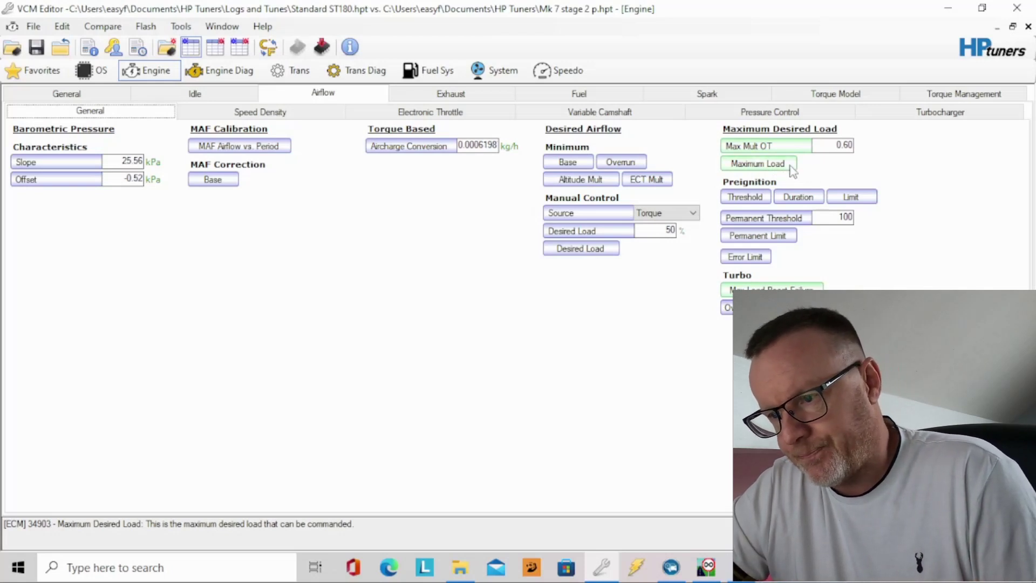
# Open the Maximum Load table under Maximum Desired Load, showing values from 192 down to 166
pyautogui.click(792, 168)
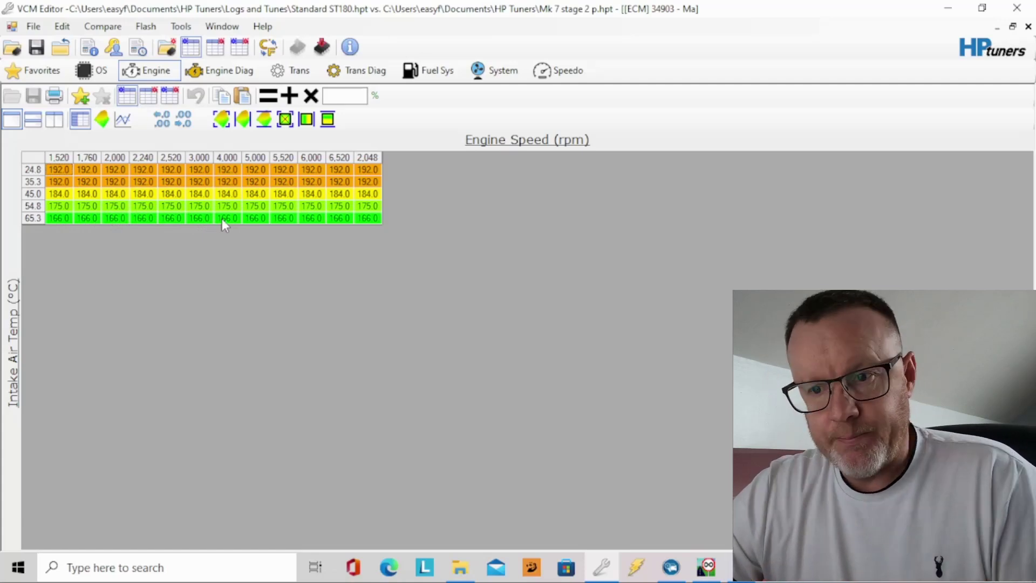
# Show the other tune's Maximum Load values: 1,536 across most rows, 175 on the bottom row
pyautogui.click(150, 98)
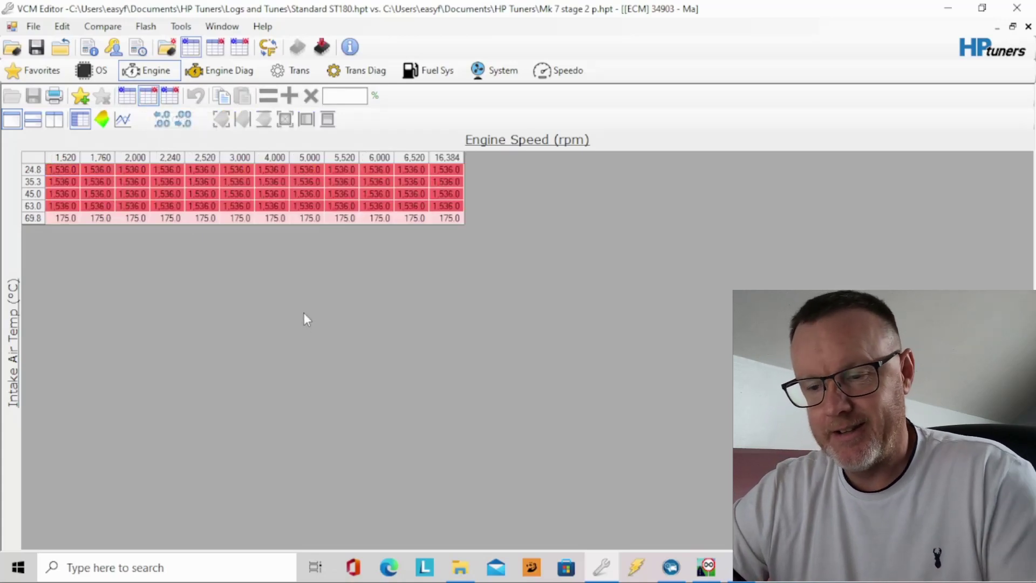